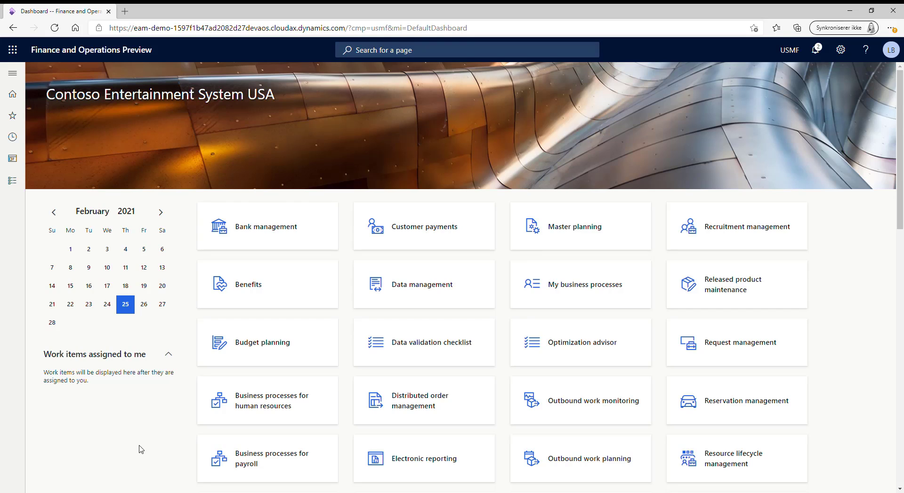
Step: Open the maintenance checklist actions in the Asset management setup and review the listed actions
click(24, 184)
click(57, 244)
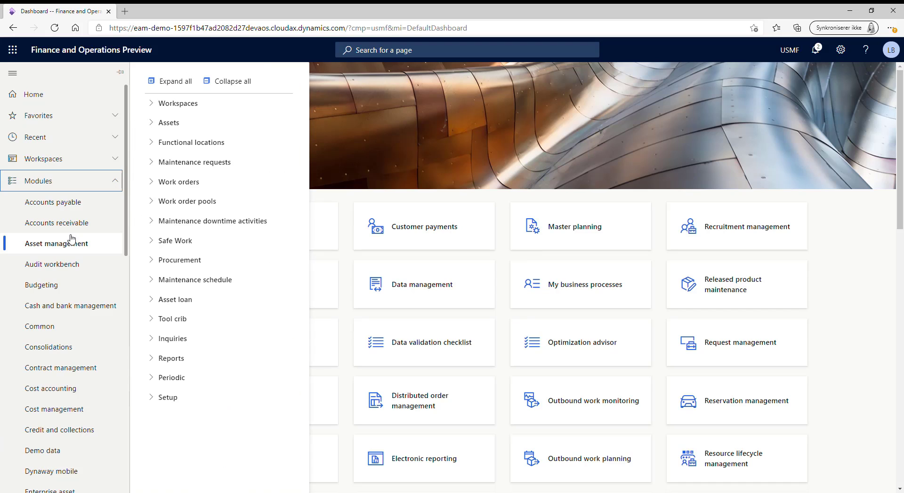
click(179, 400)
click(409, 312)
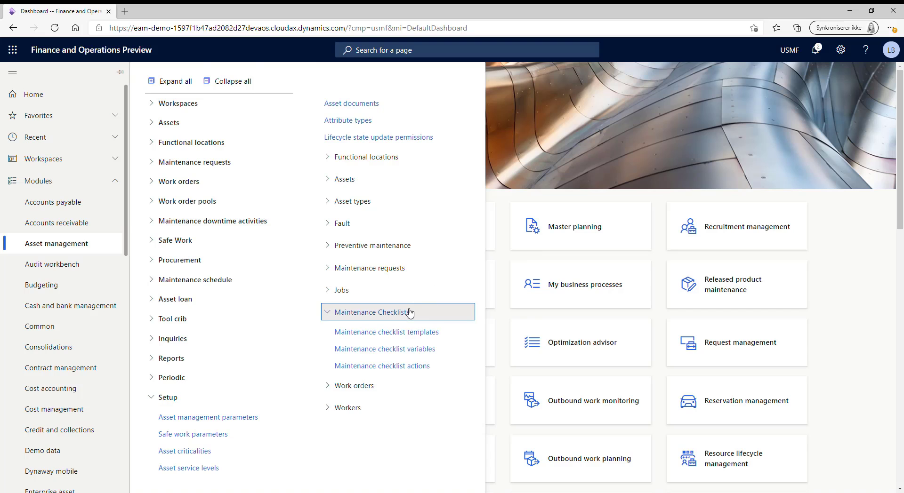
click(381, 366)
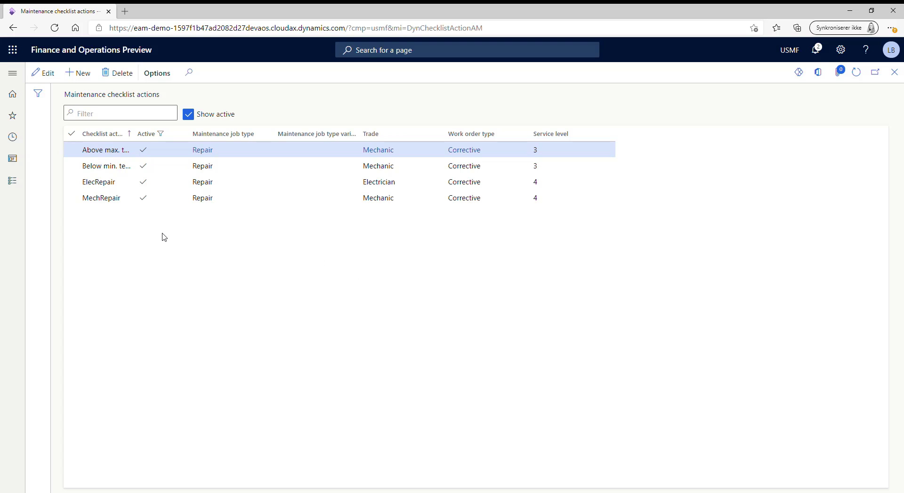
click(117, 152)
Step: Open the maintenance checklist variables and examine the values, results and checklist actions of the Light switch variable
click(10, 183)
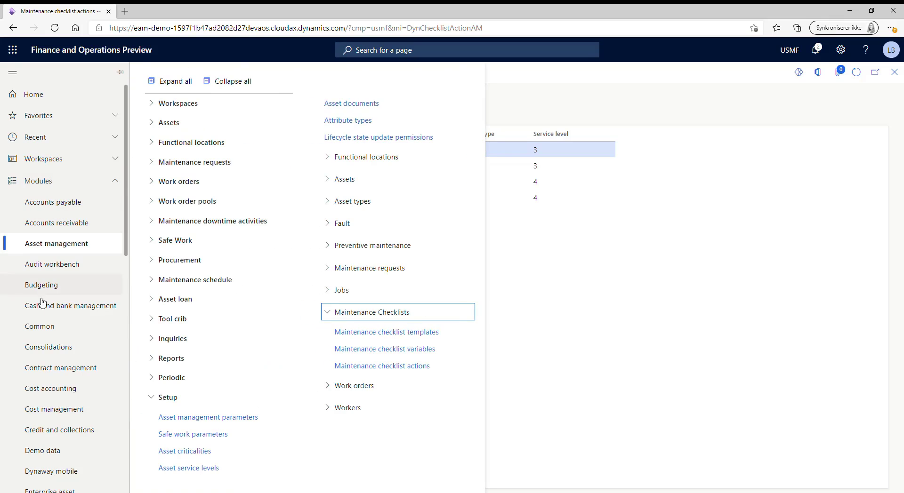
click(377, 354)
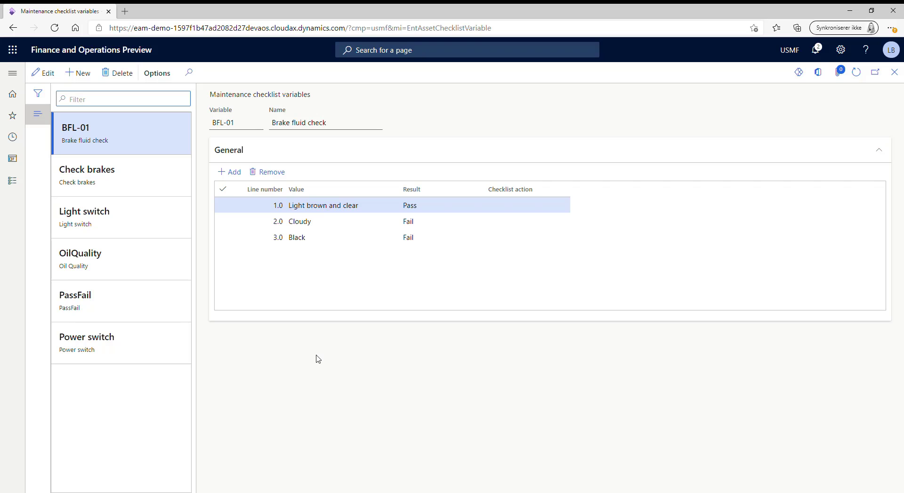
click(84, 213)
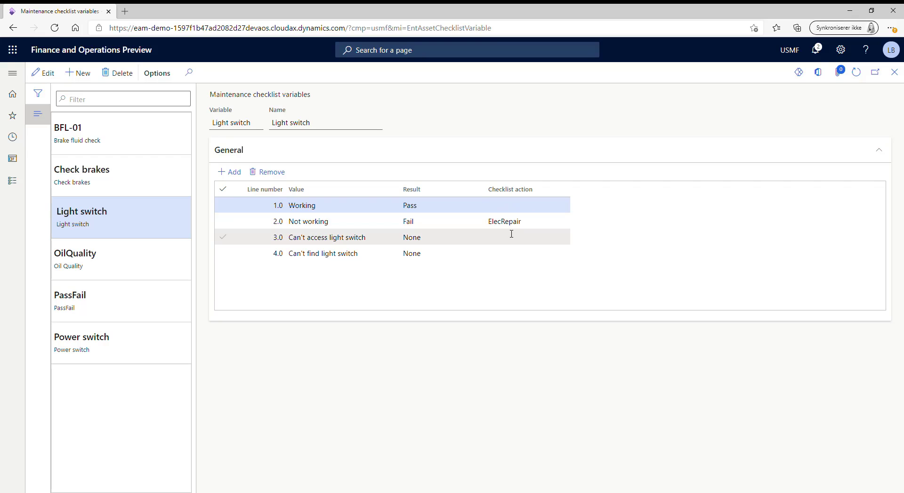
mouse_move(542, 229)
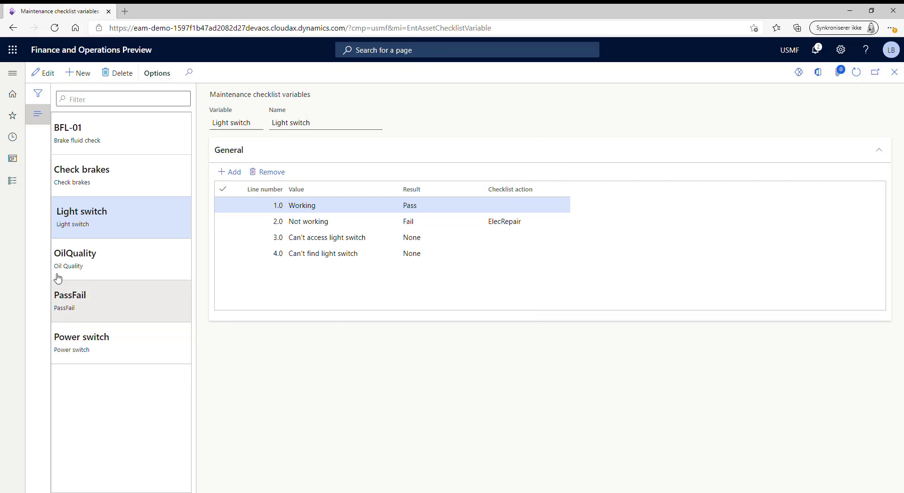
Step: Open the maintenance checklist of the Boiler inspection in the maintenance job type defaults and review its limits and checklist actions
click(12, 180)
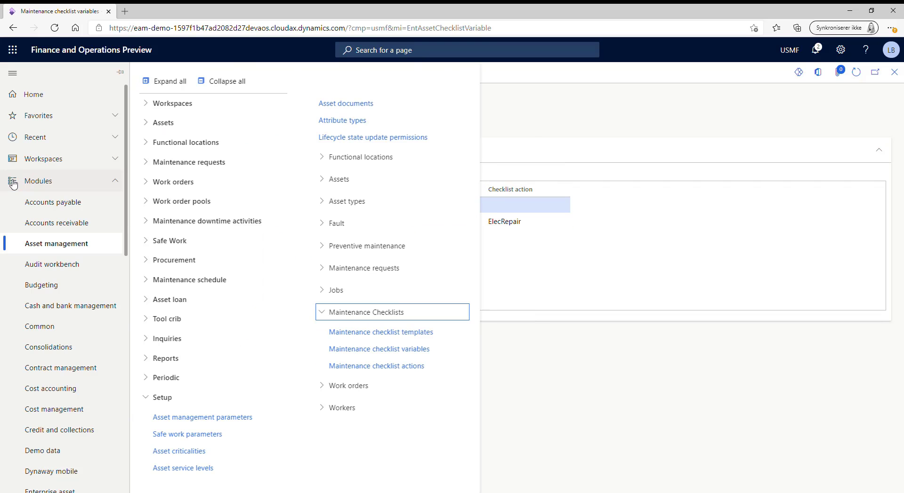
click(362, 292)
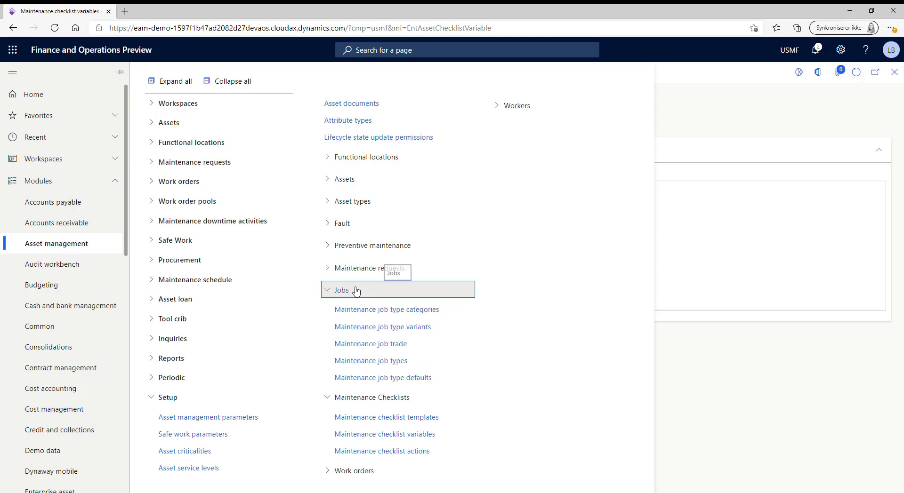
click(375, 378)
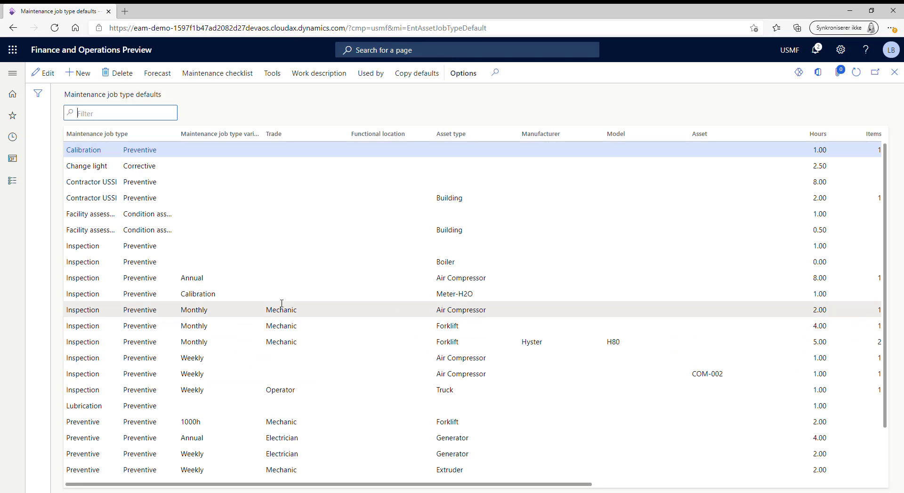
click(309, 273)
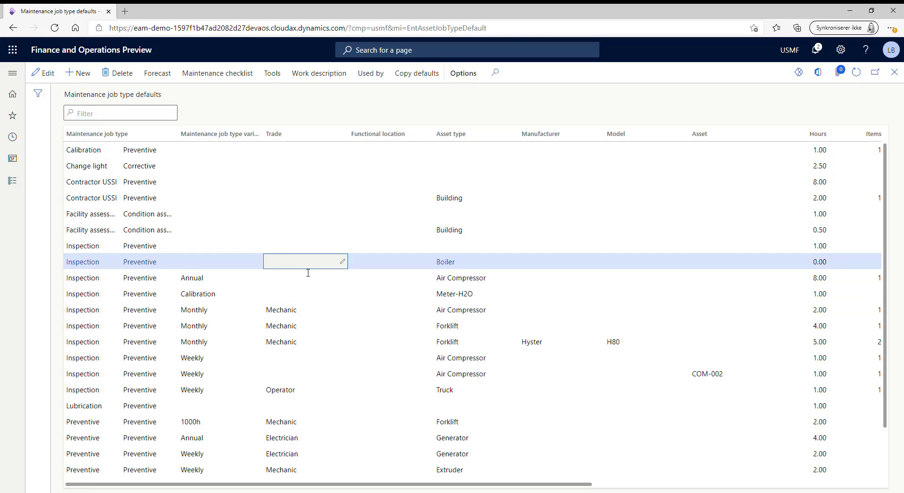
click(235, 74)
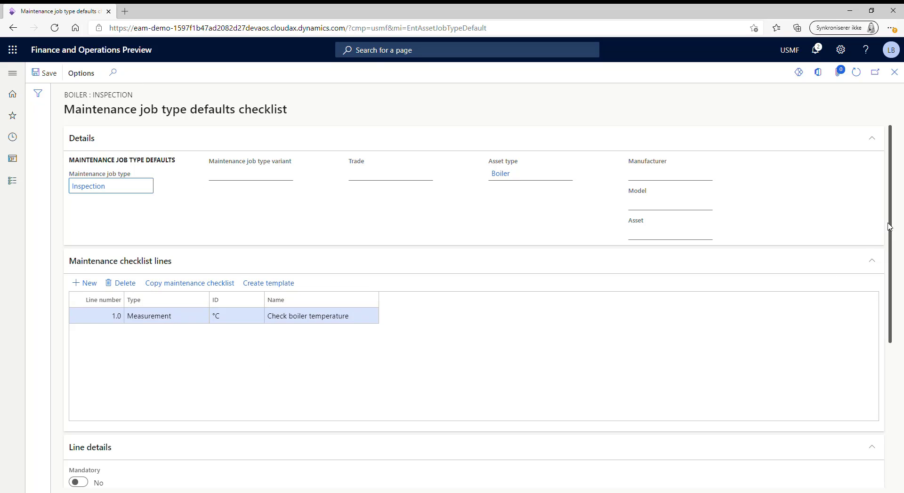
drag(889, 222, 899, 354)
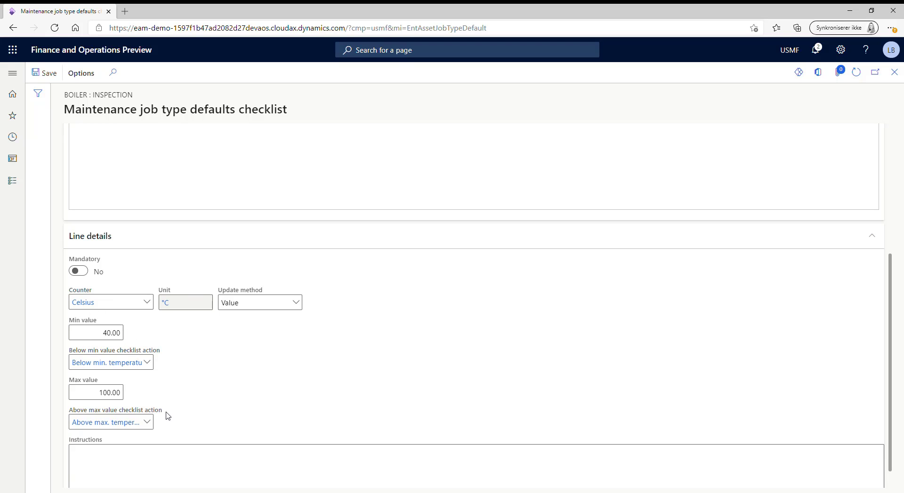
mouse_move(92, 411)
scroll(561, 339, up, 3)
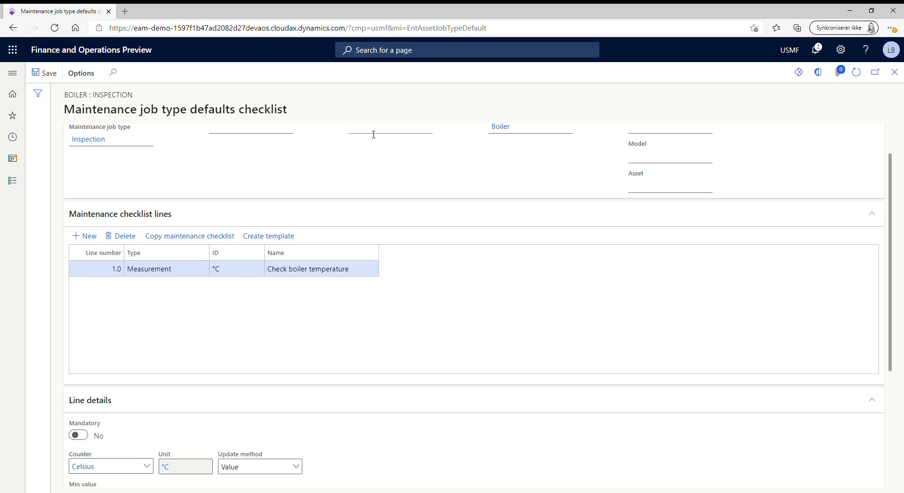
Step: Open the active work order described as "Check boiler!" and show its maintenance checklist
click(19, 189)
click(185, 185)
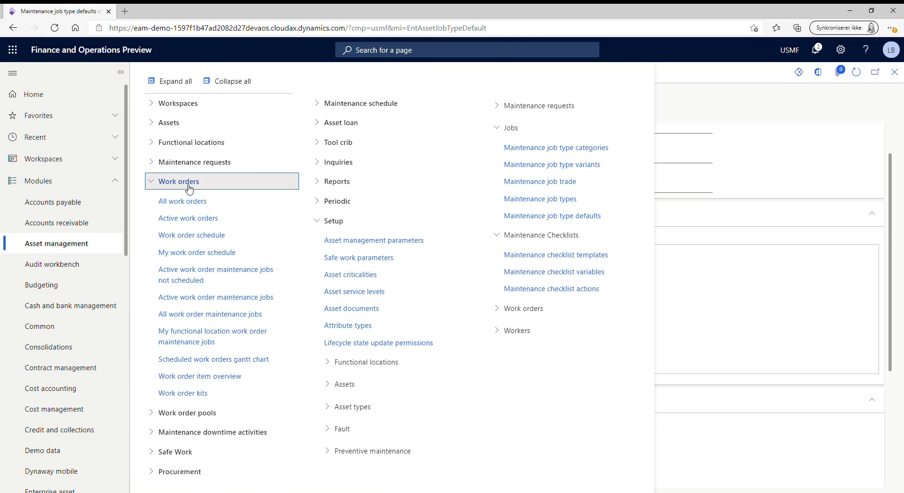
click(162, 220)
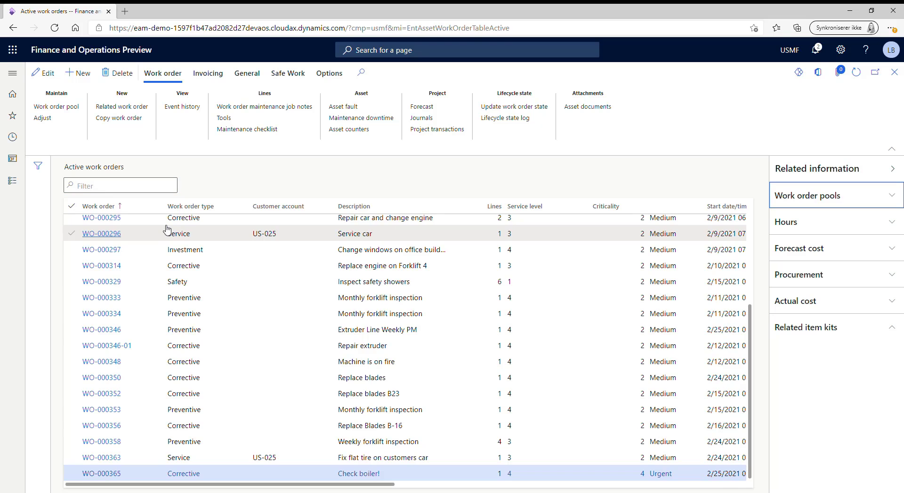
click(102, 474)
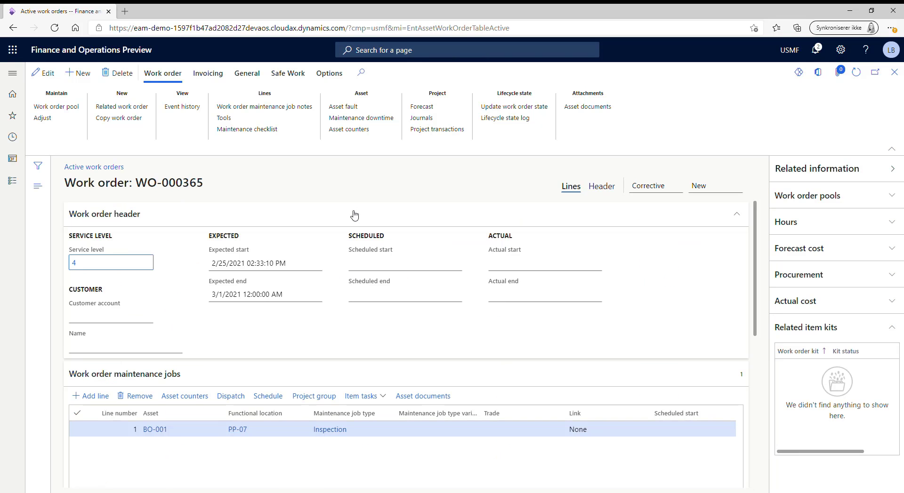
click(250, 130)
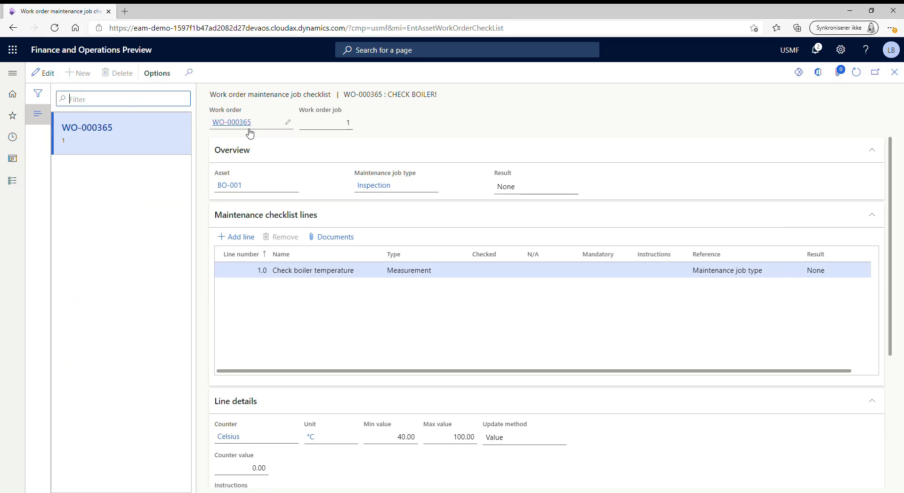
Step: Set the counter value of the Check boiler temperature line to 35, save the checklist and return to the work order
click(43, 73)
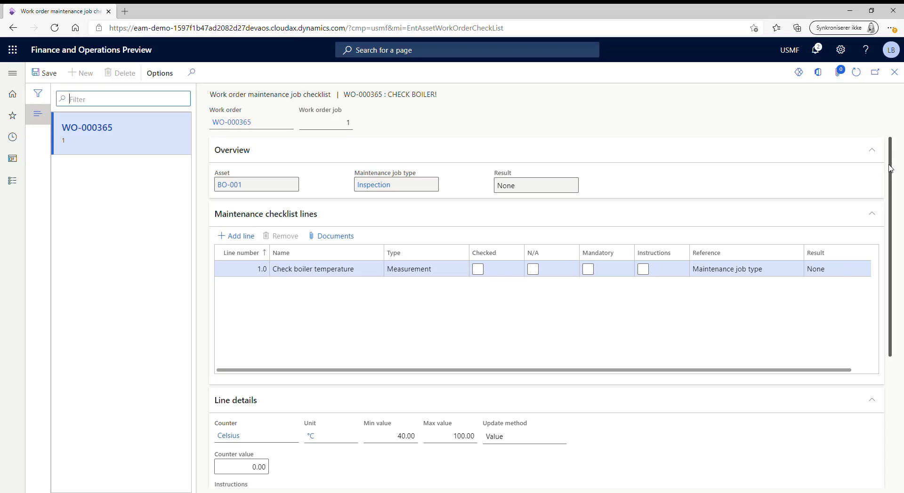
scroll(895, 207, down, 1)
scroll(896, 208, down, 2)
scroll(895, 208, up, 1)
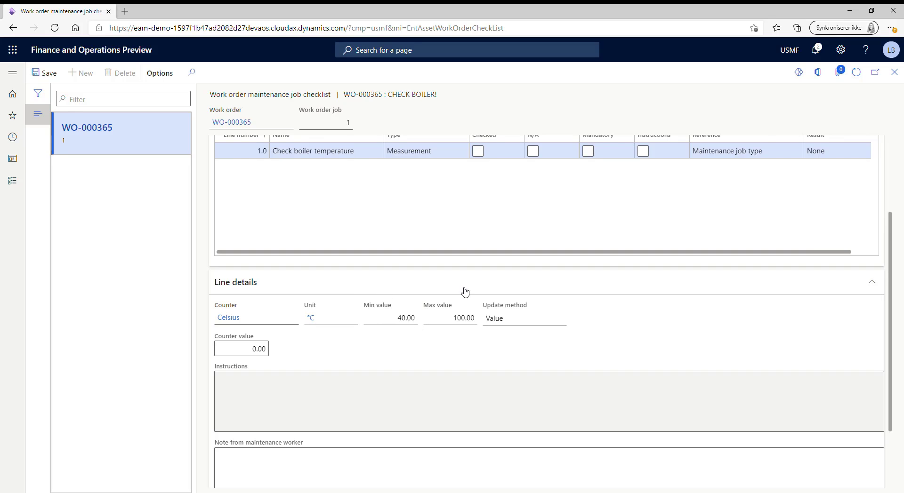
click(257, 353)
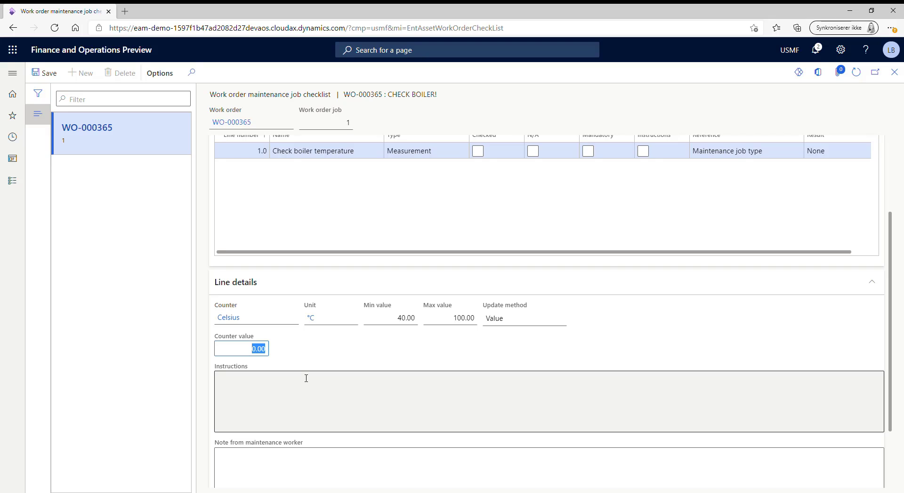
text(35)
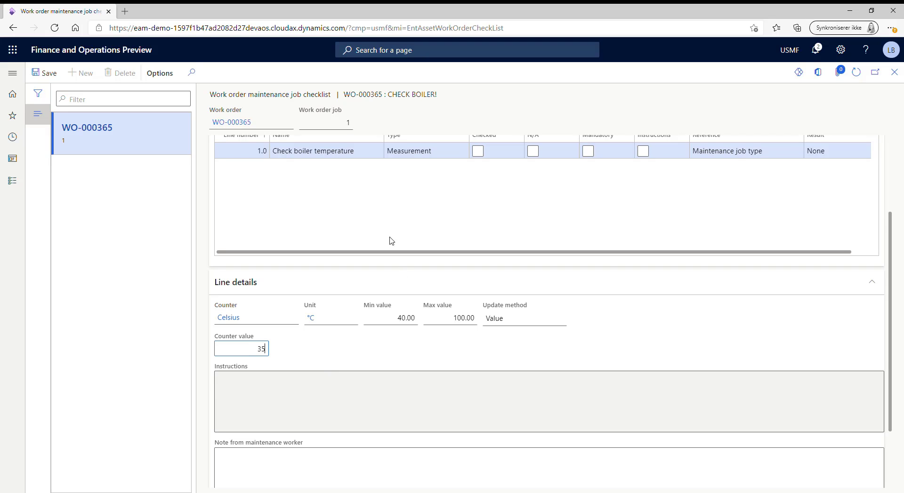
click(45, 75)
scroll(460, 304, up, 3)
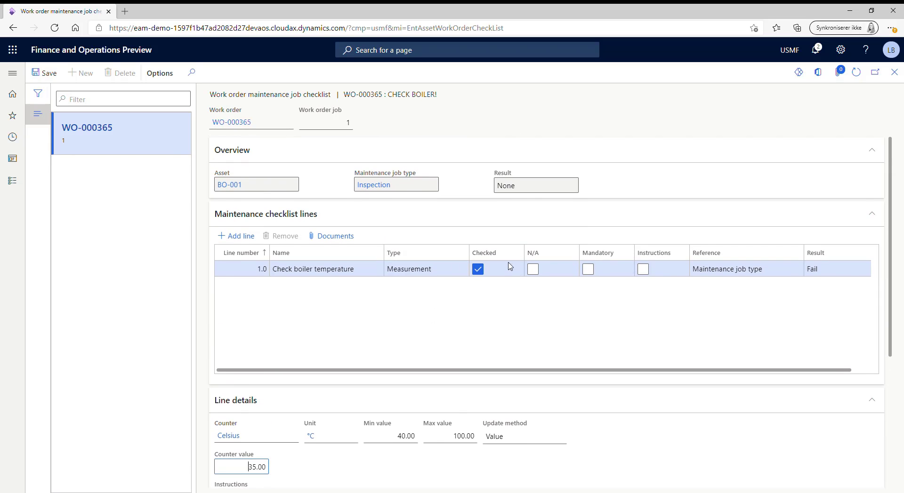
click(894, 72)
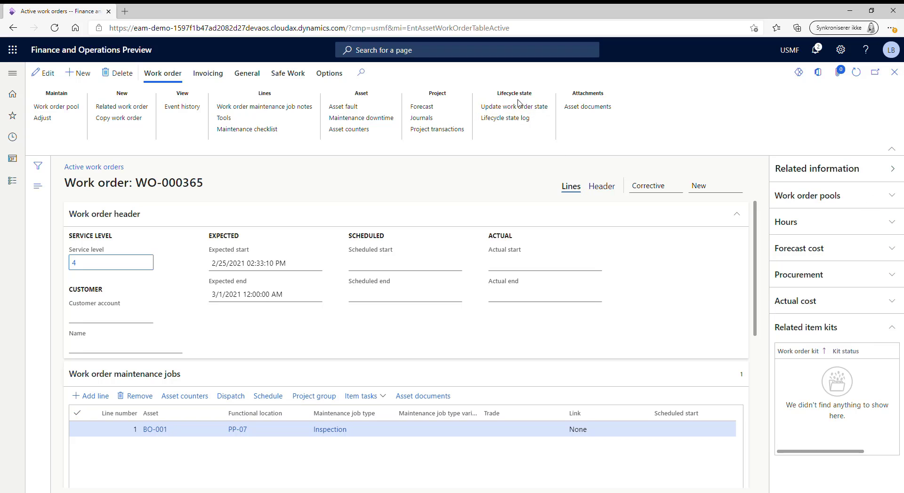
Step: Update the boiler work order's lifecycle state to Released
click(519, 105)
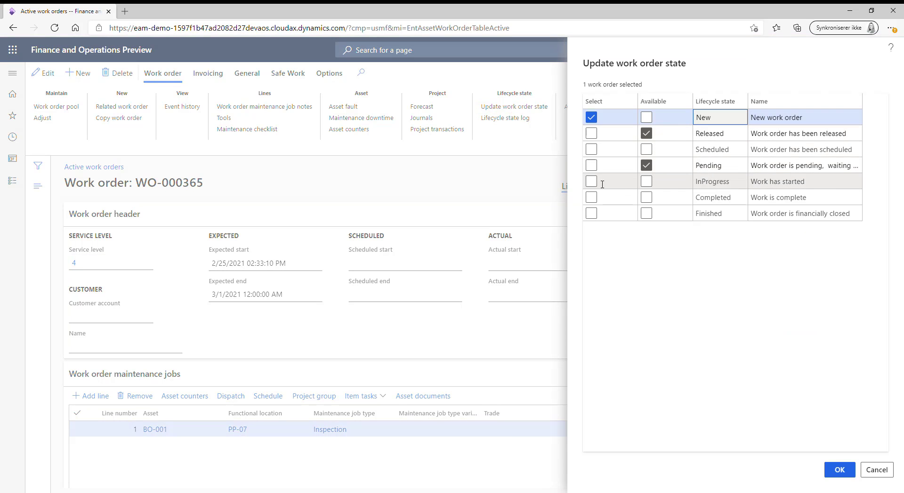
click(591, 197)
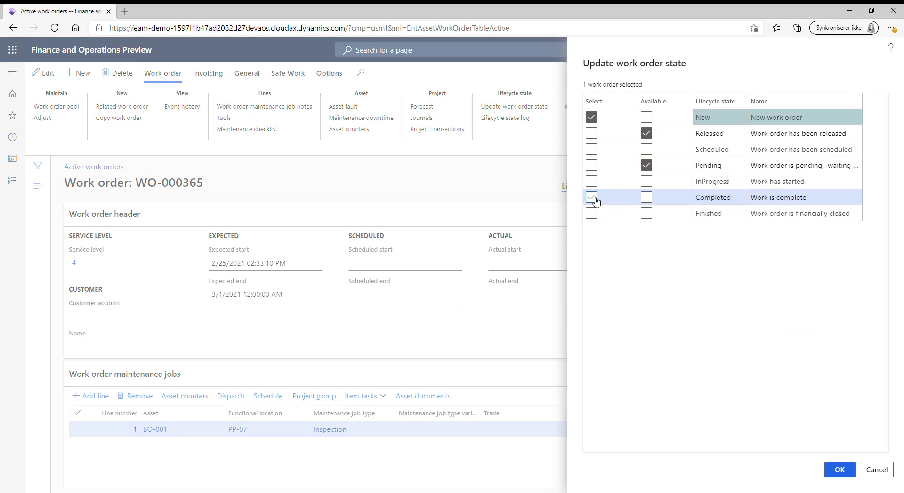
click(591, 181)
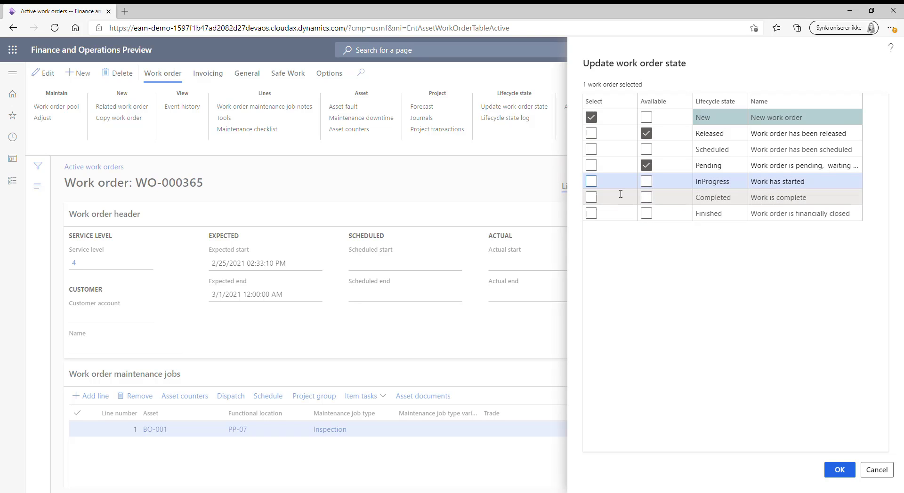
click(591, 133)
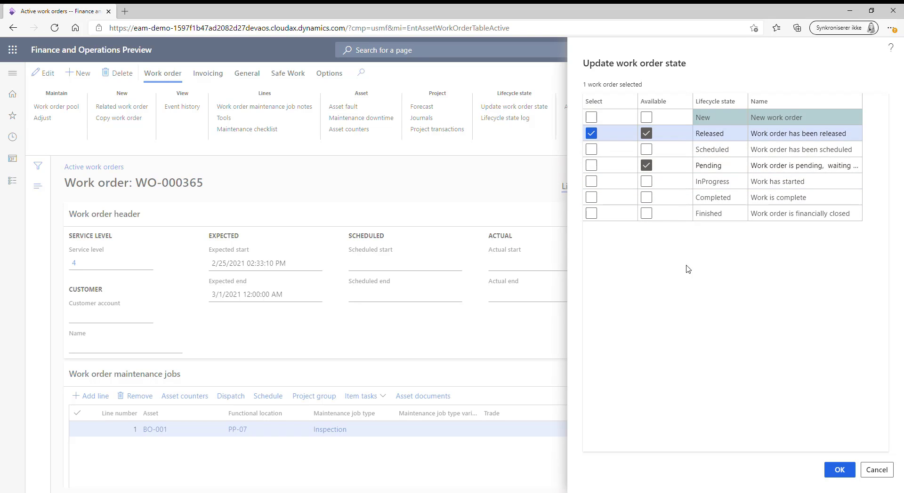
click(839, 469)
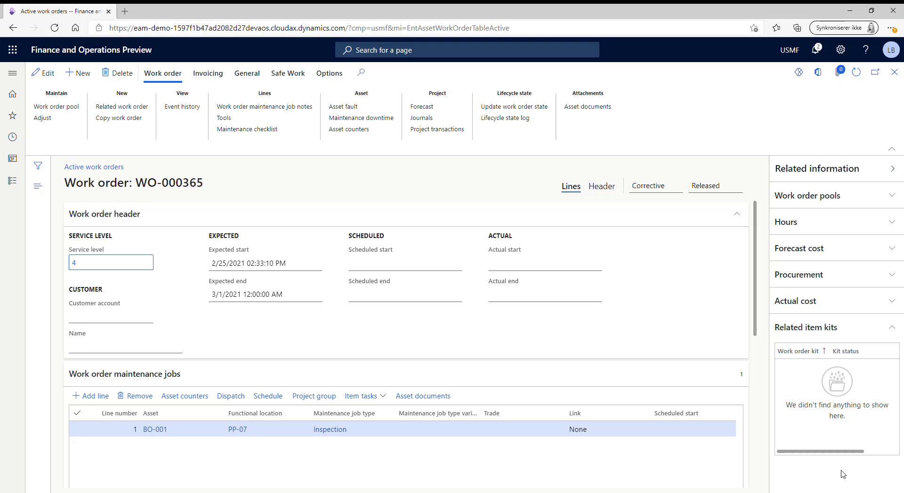
Step: Update the boiler work order's lifecycle state to Completed, accepting the proposed actual end time
click(539, 107)
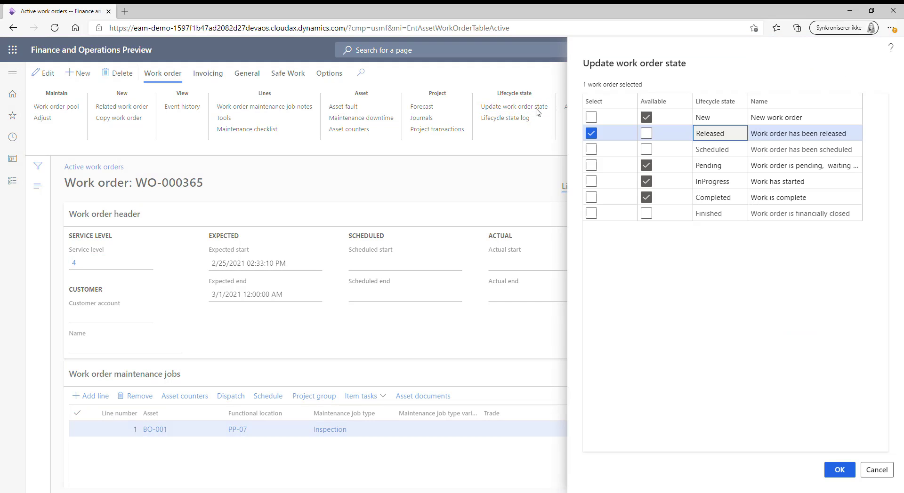
click(591, 197)
click(853, 471)
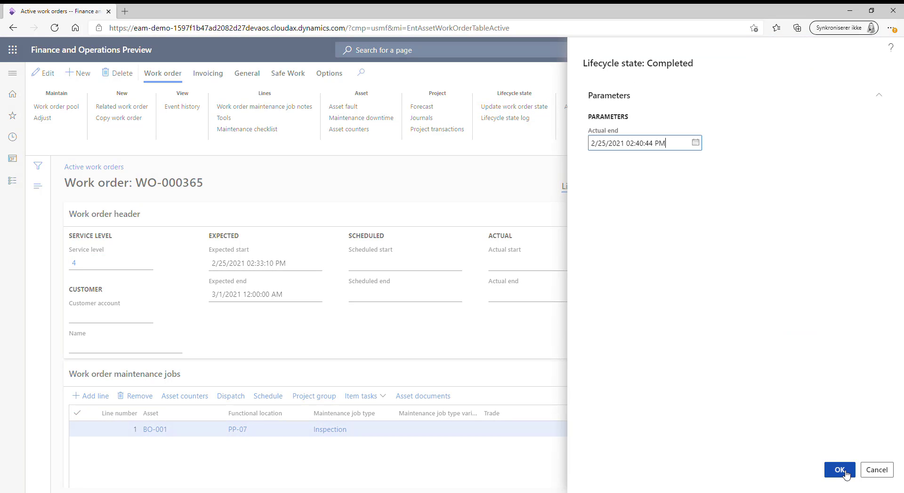
click(842, 472)
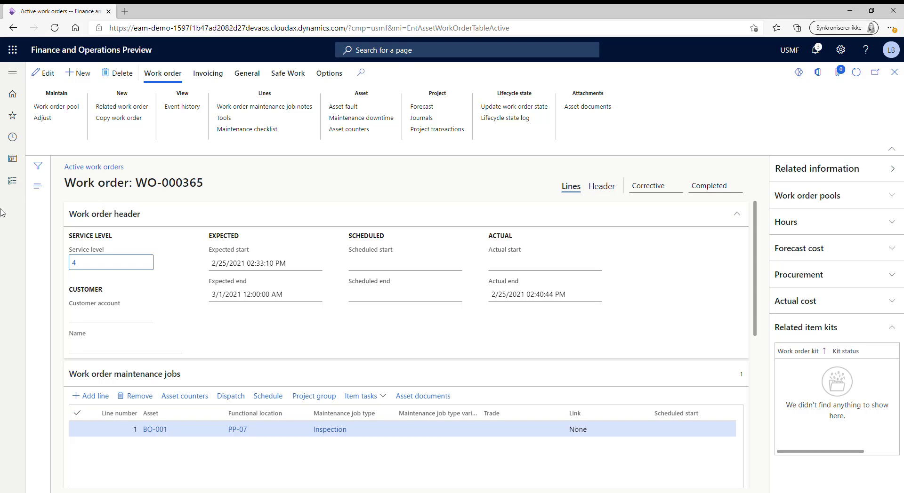
Step: Return to the active work orders list and check it for a follow-up order on the boiler temperature
click(14, 183)
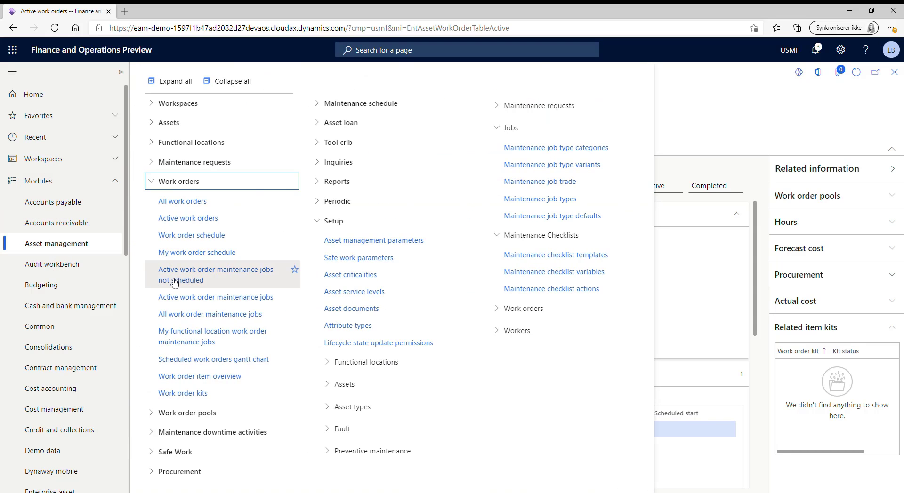
click(194, 221)
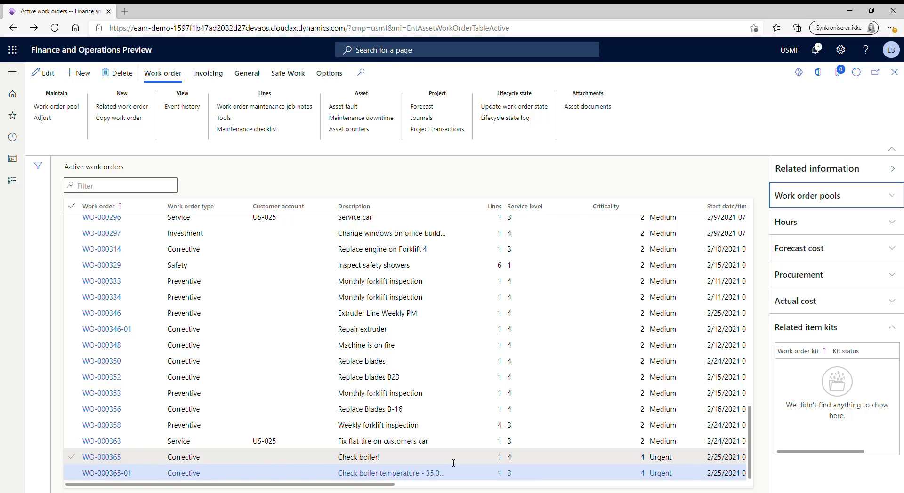
mouse_move(453, 463)
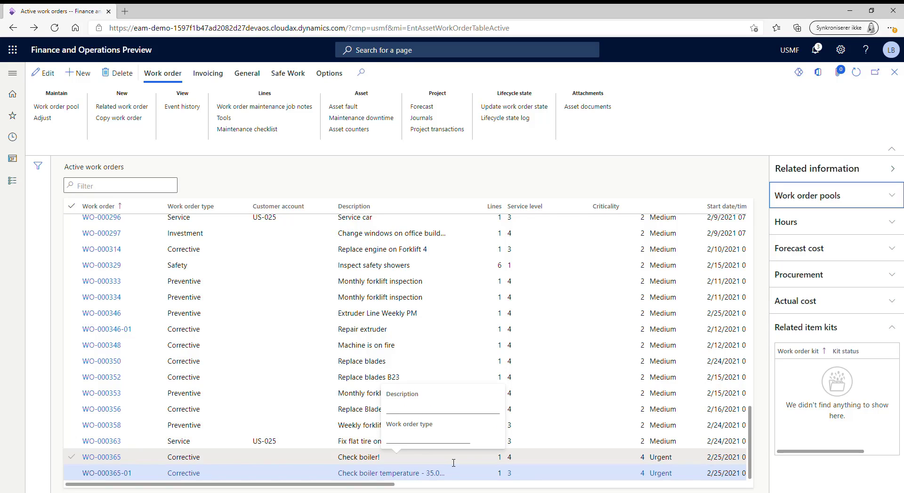